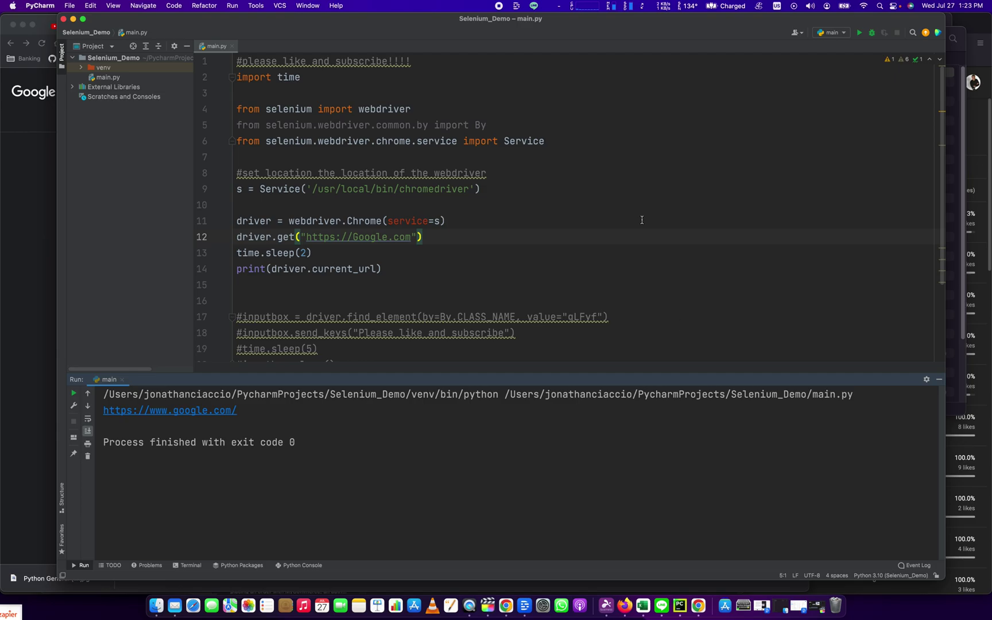
Comment out the print(driver.current_url) statement on line 14
left_click(483, 255)
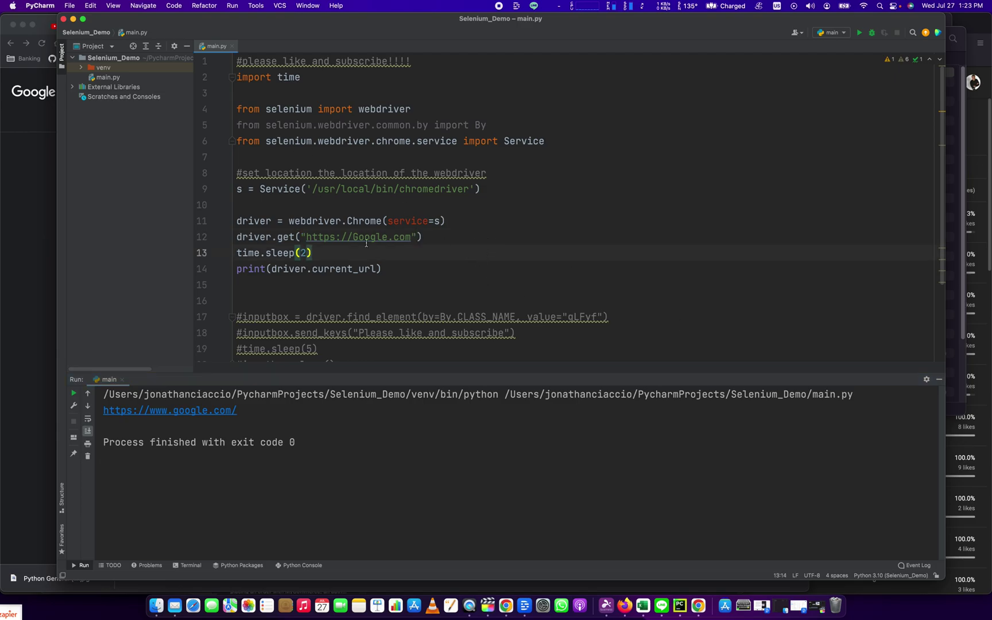
triple_click(262, 409)
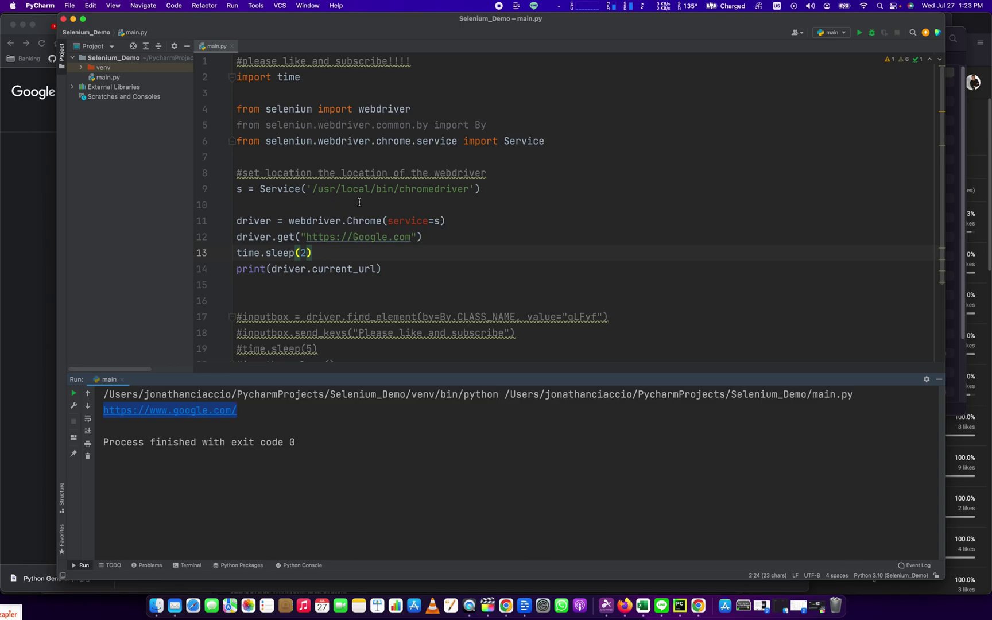
key("Down")
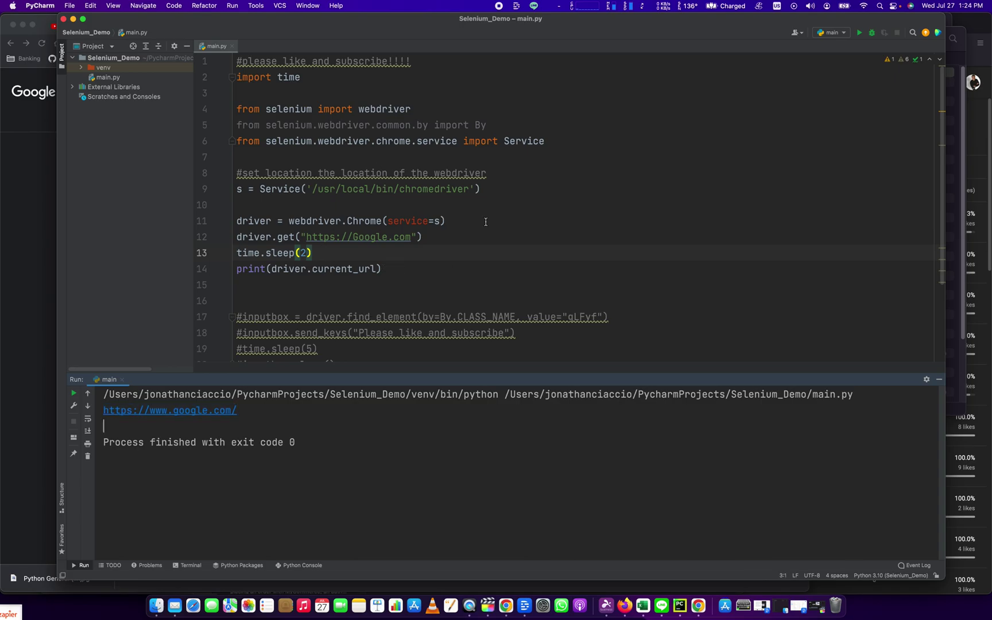
left_click(425, 269)
key("super+Left")
type("#")
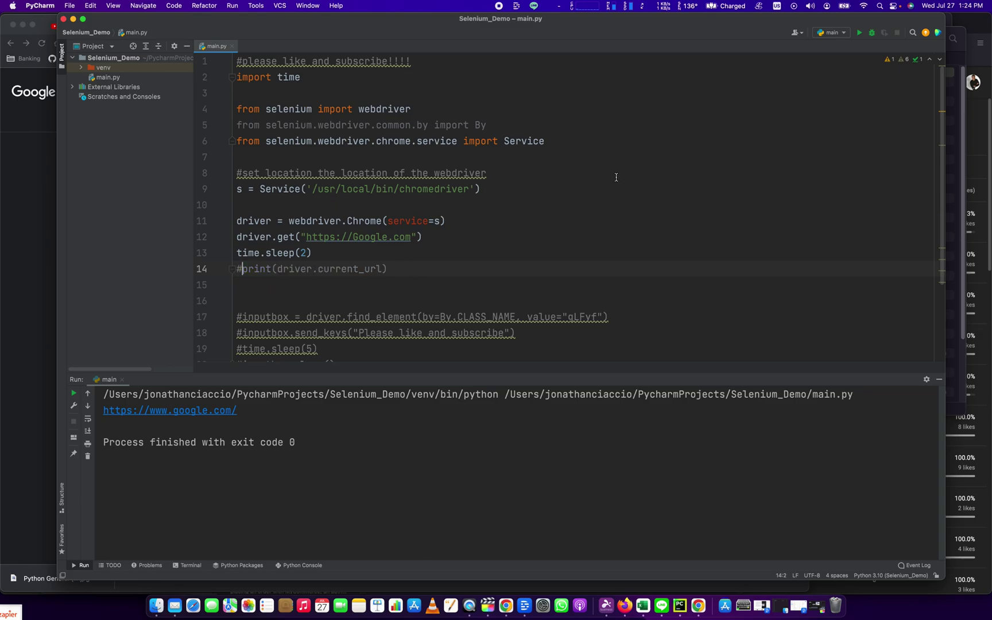
Stop and rerun the script, letting the Selenium Chrome window load Google
left_click(871, 33)
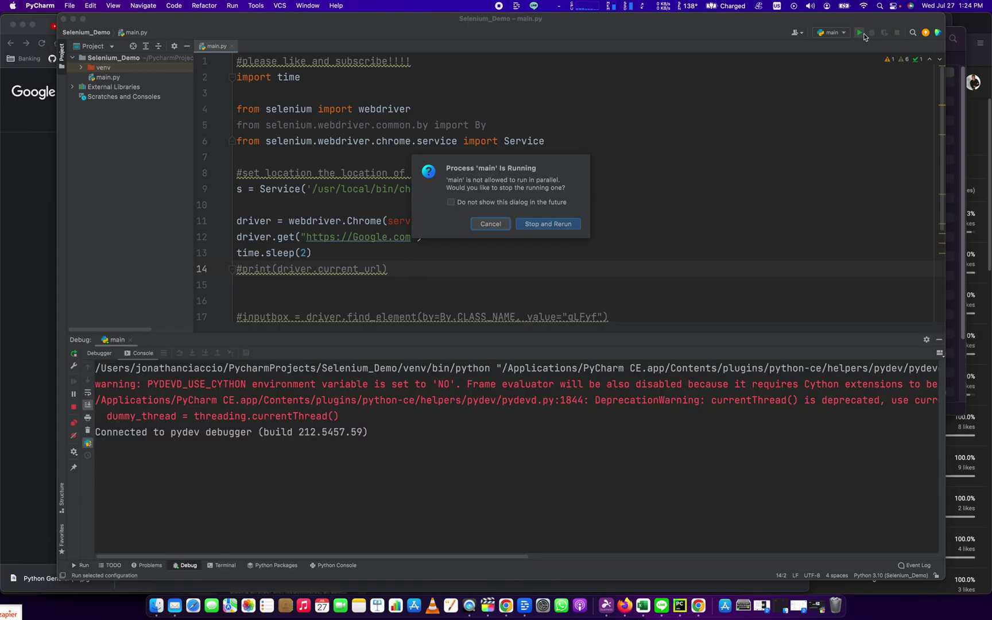
left_click(858, 32)
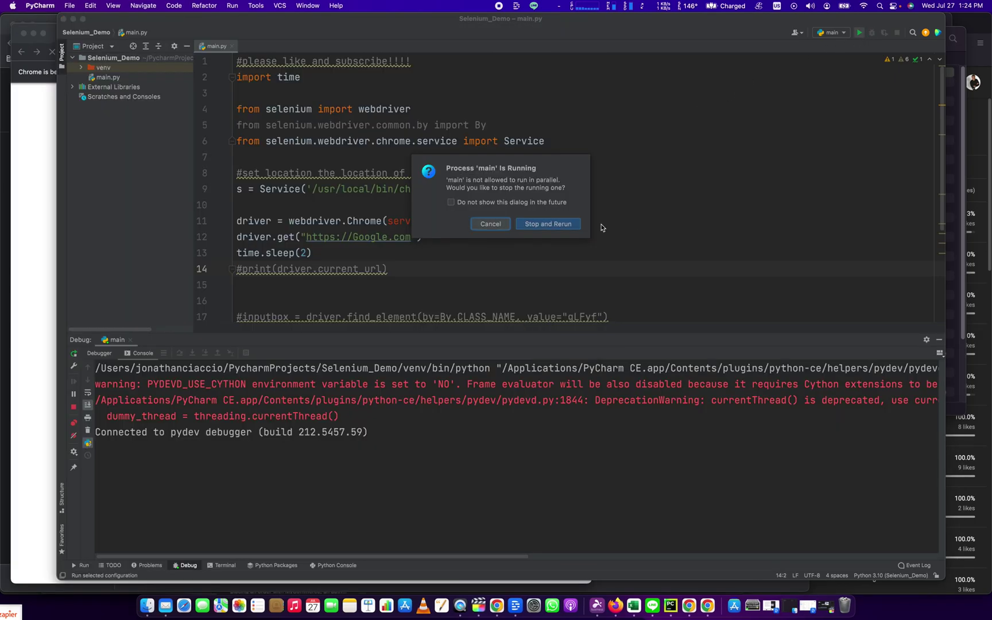
left_click(580, 223)
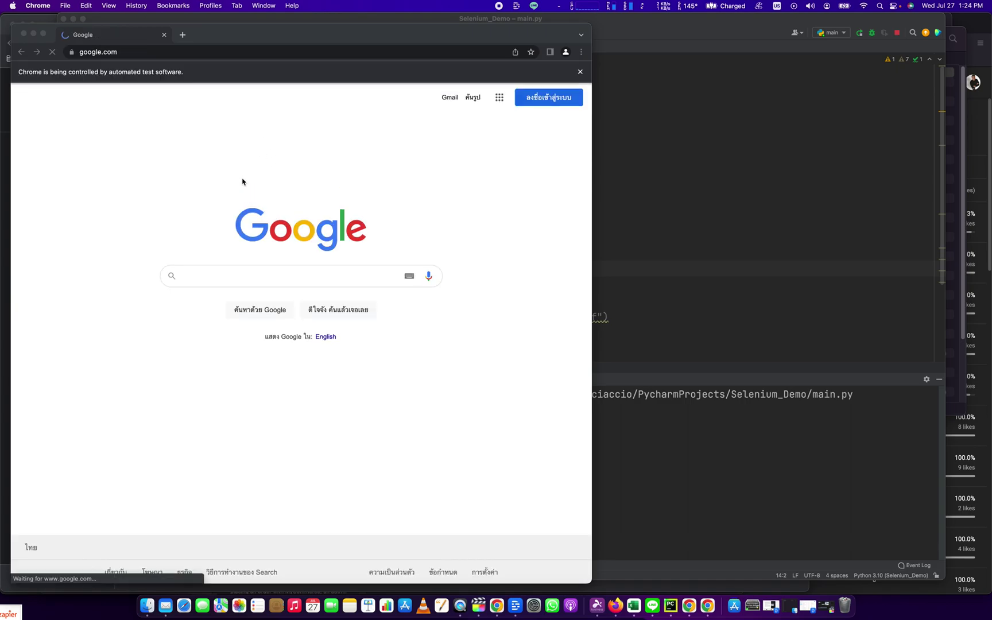
left_click(117, 55)
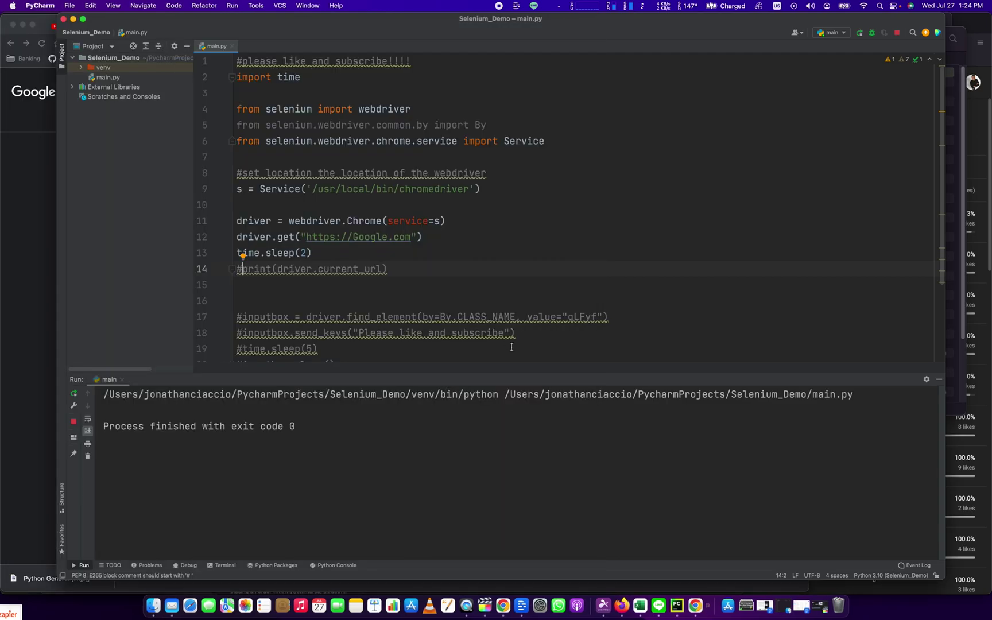
Quit the Selenium Chrome browser and remove the # from line 14
key("super+q")
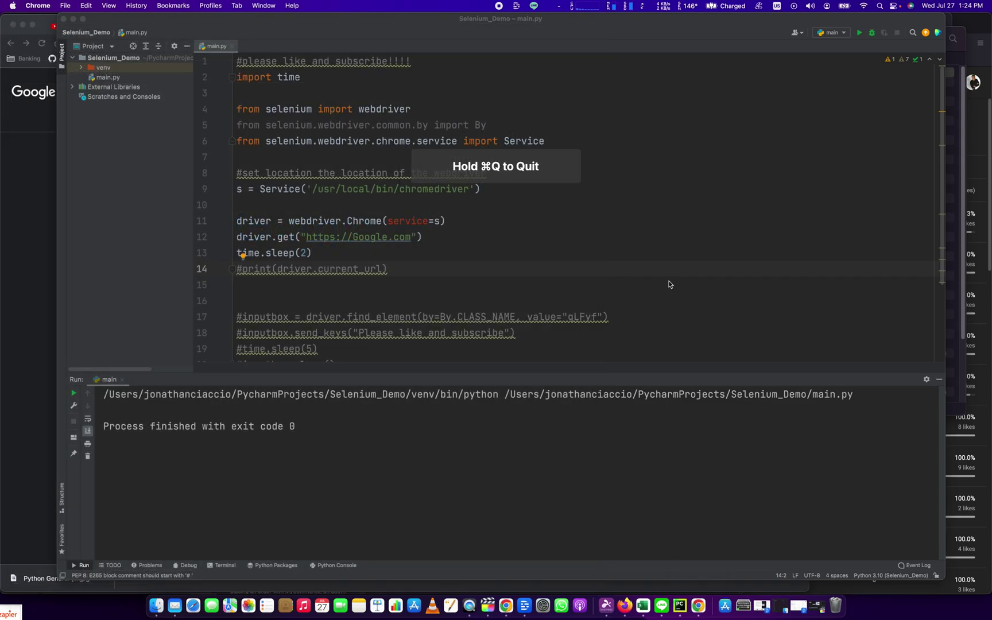
key("Up")
key("Delete")
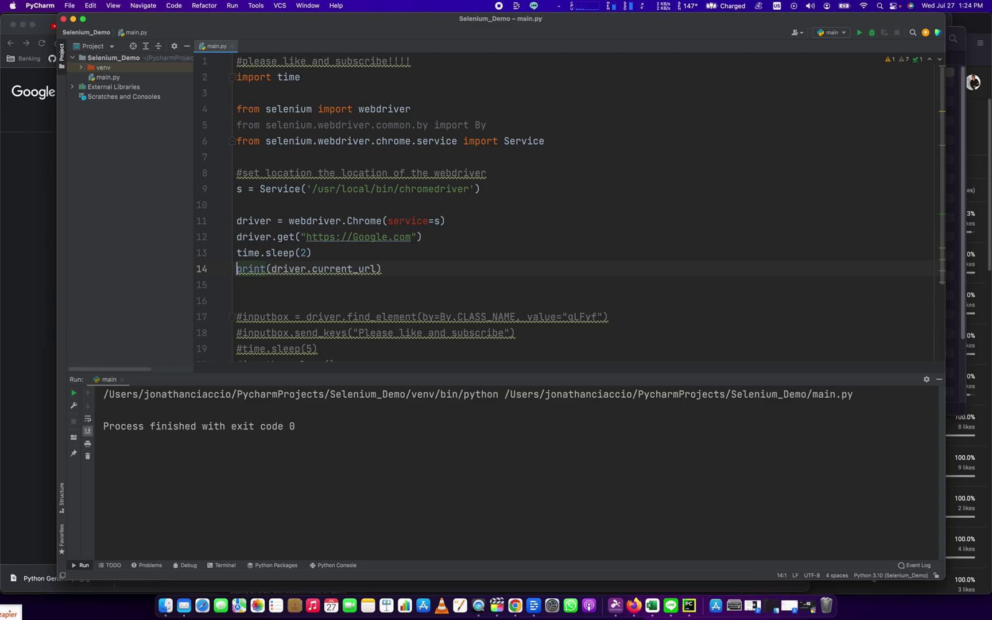
key("Return")
key("Up")
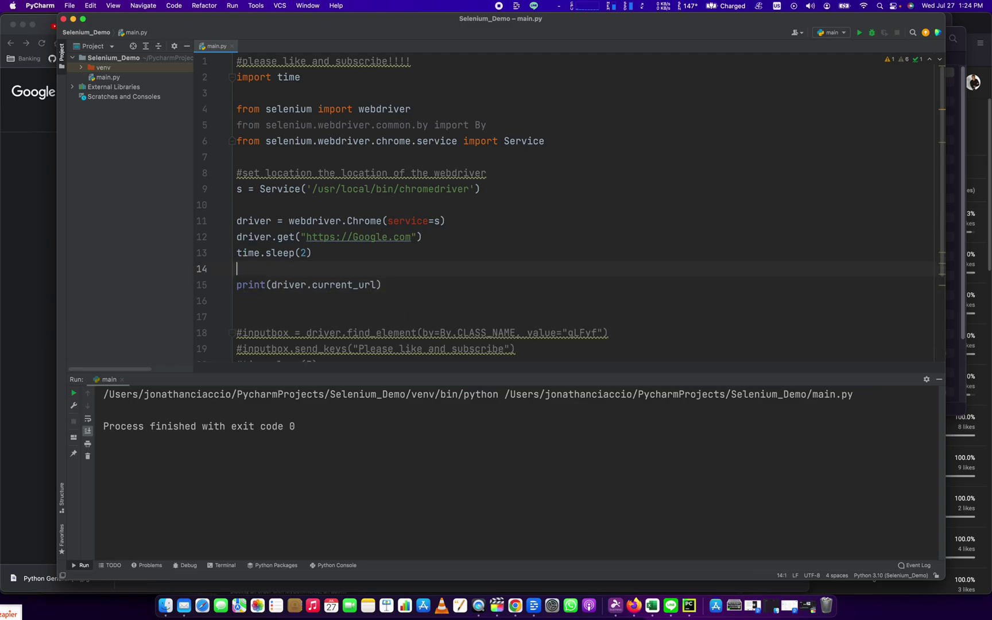
type("print(d")
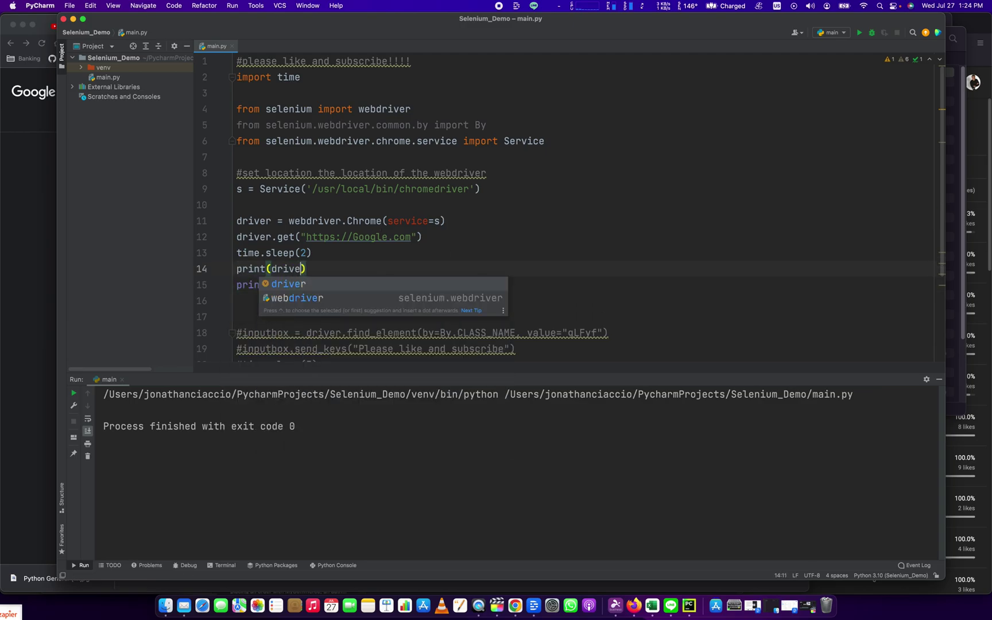
type("river.")
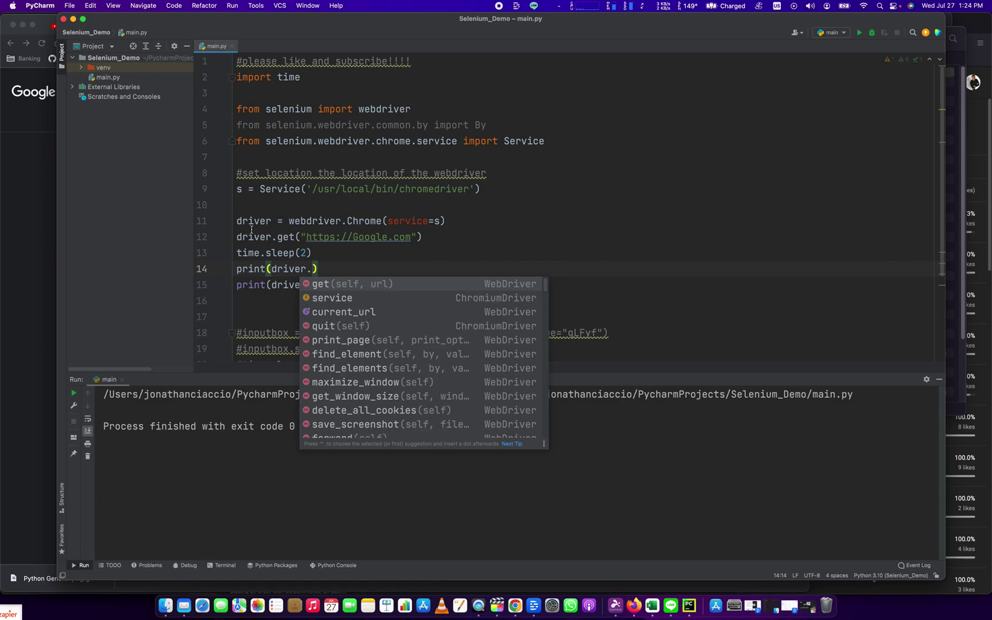
type("get")
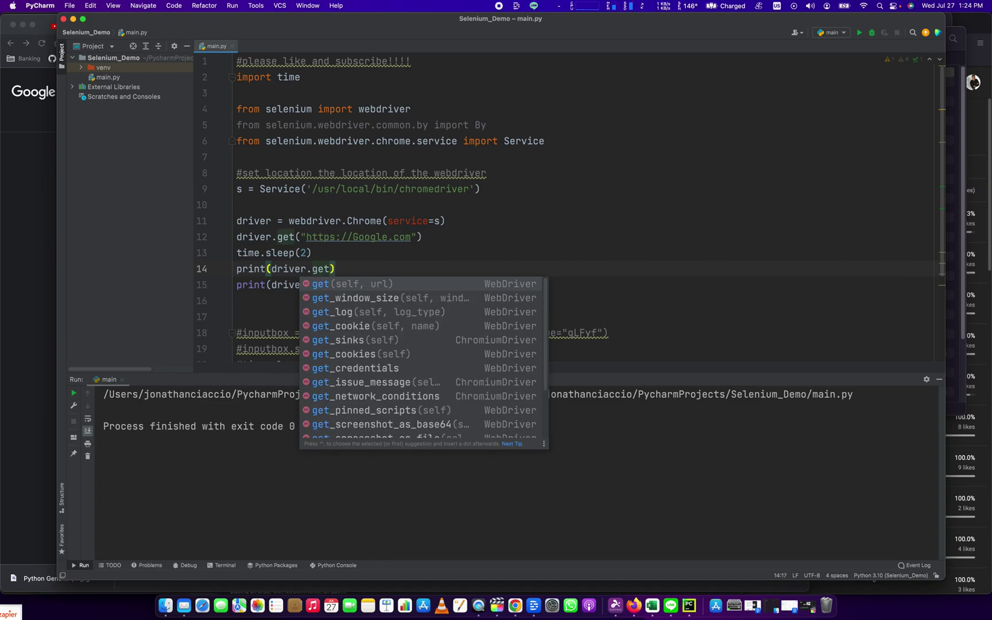
Retype print(driver.current_url) with autocomplete and delete the leftover duplicate line
key("BackSpace")
key("BackSpace")
key("BackSpace")
type("cur")
key("Return")
key("Down")
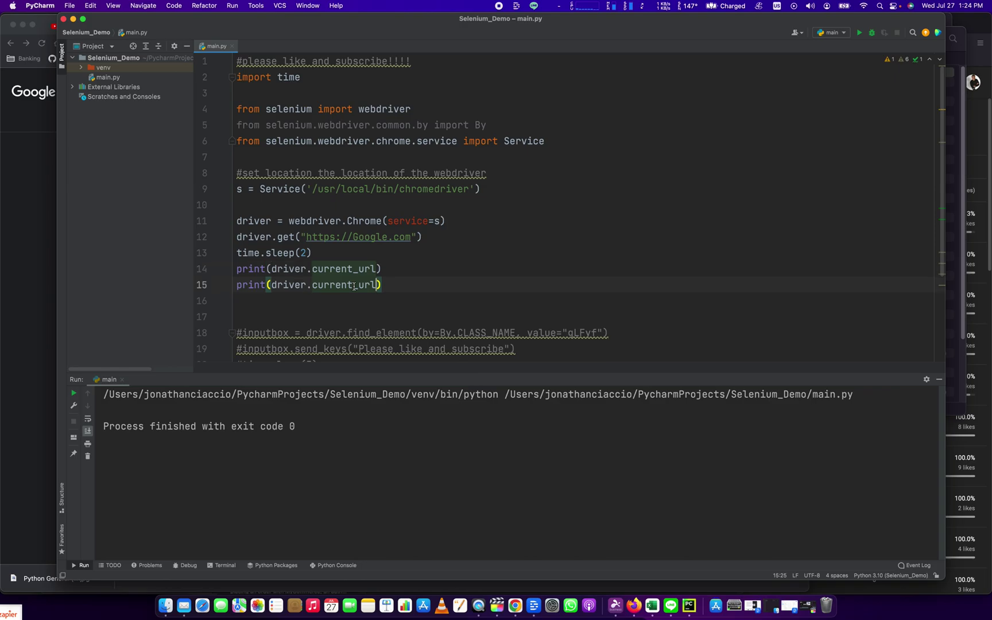
key("shift+Home")
key("BackSpace")
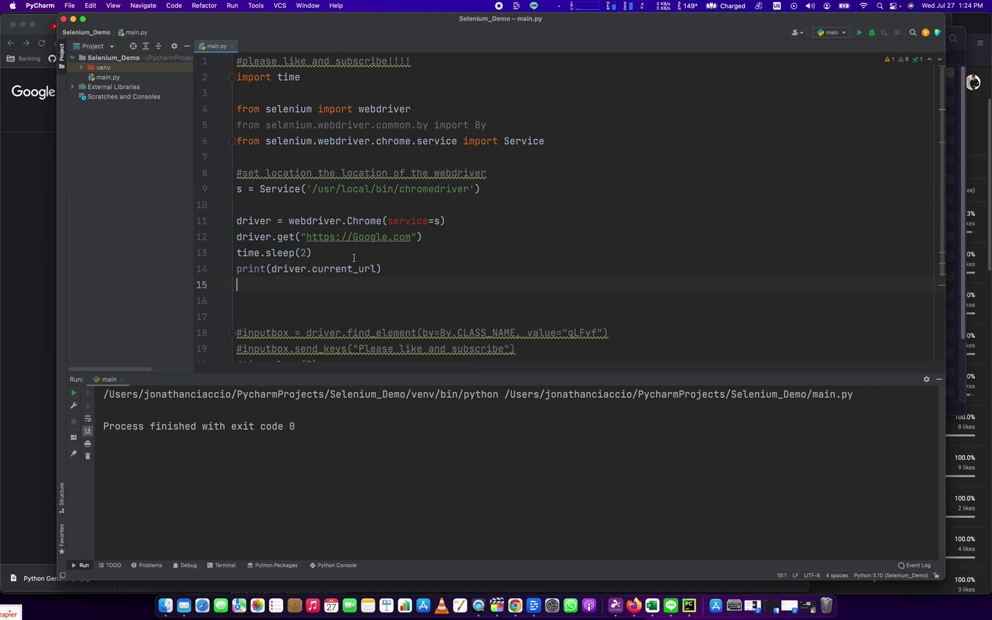
left_click(858, 34)
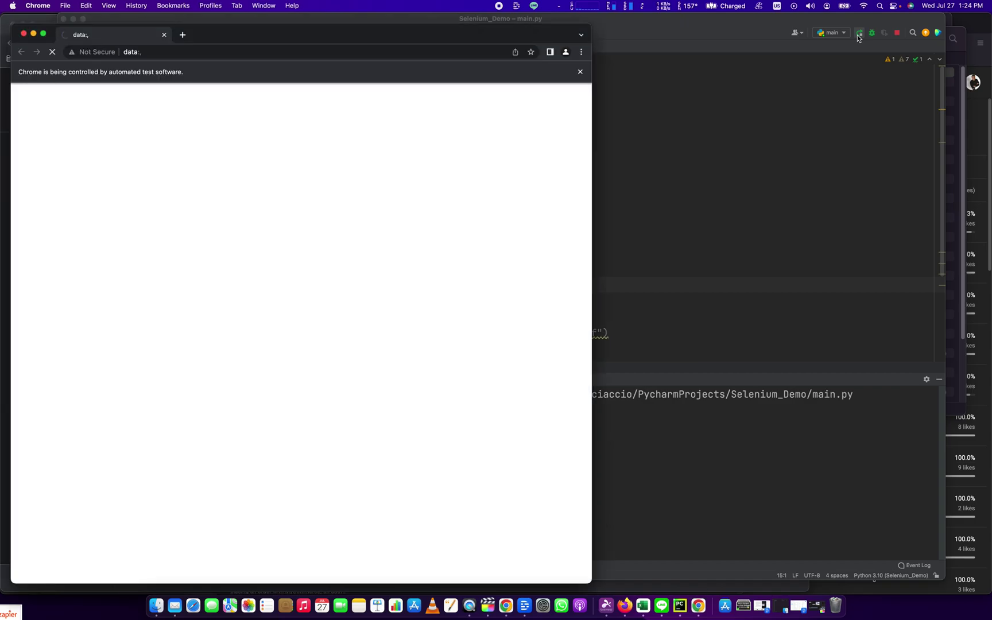
left_click(803, 90)
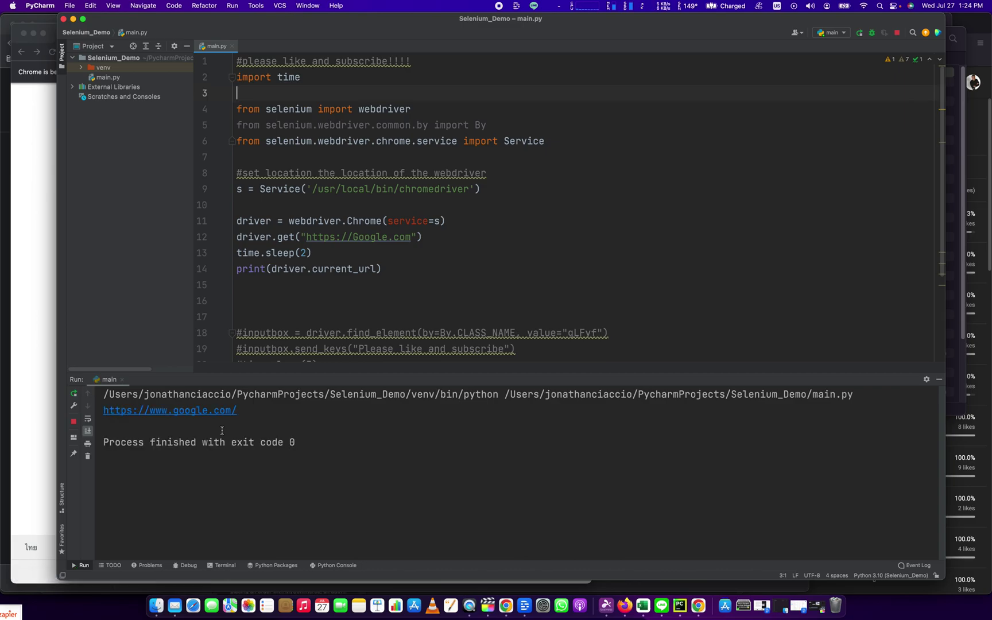
left_click_drag(104, 410, 249, 410)
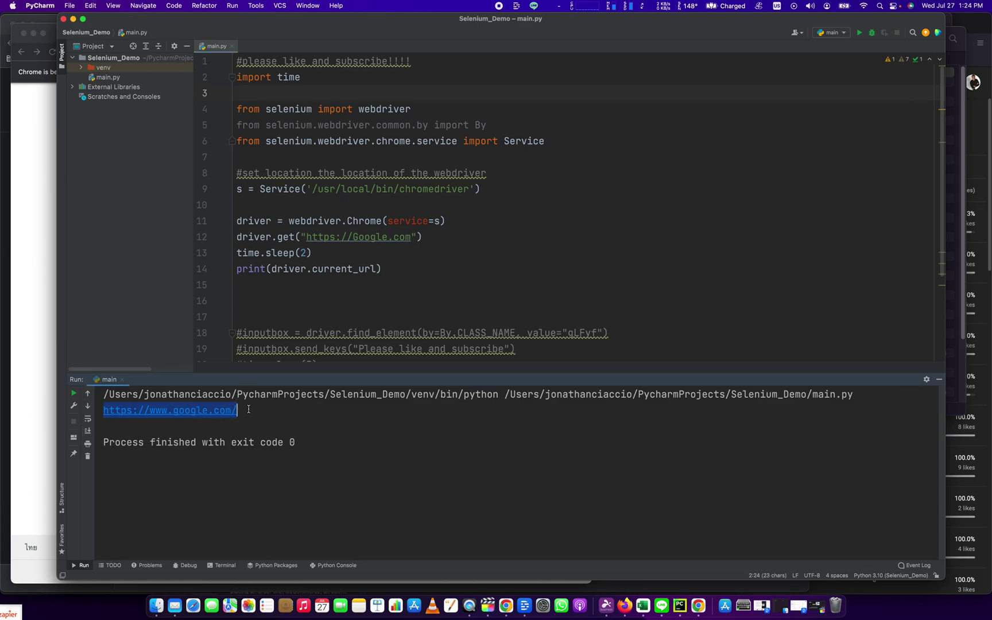